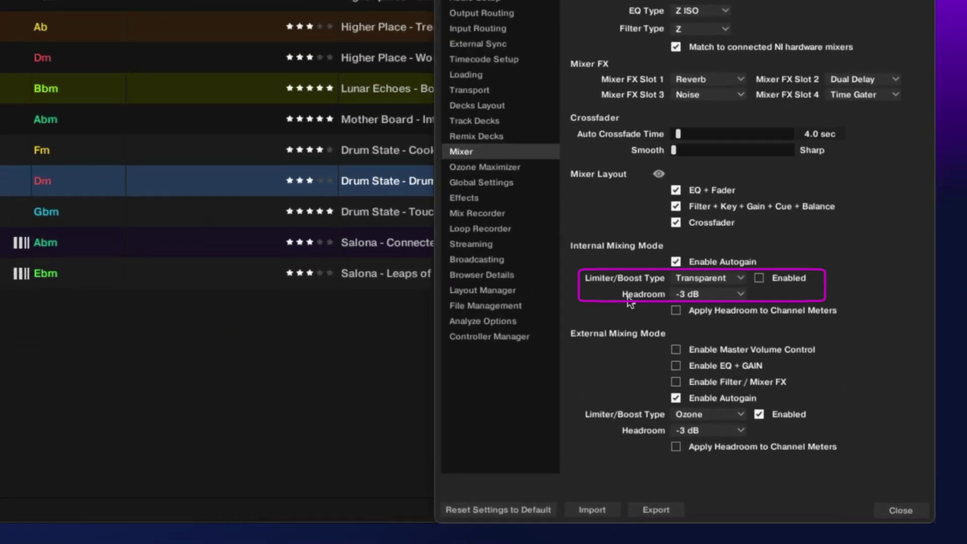
Set internal mixing headroom to -3 dB and keep the limiter type on Transparent
{"action": "left_click", "coordinate": [703, 294]}
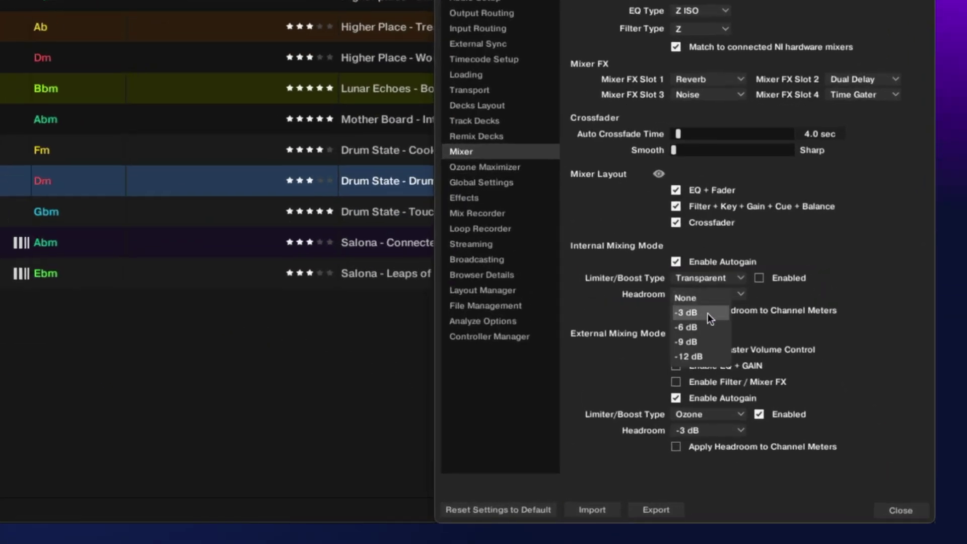
{"action": "left_click", "coordinate": [709, 313]}
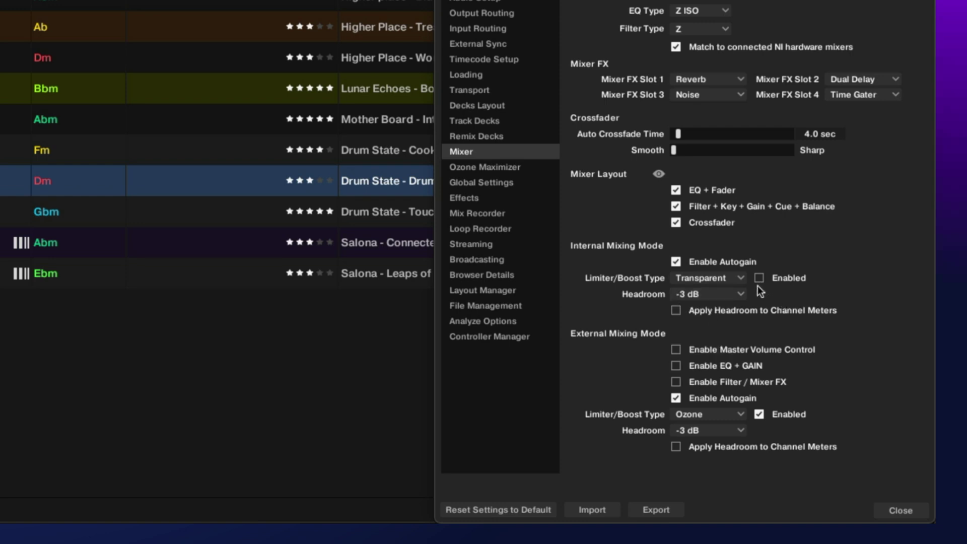
{"action": "left_click", "coordinate": [705, 277]}
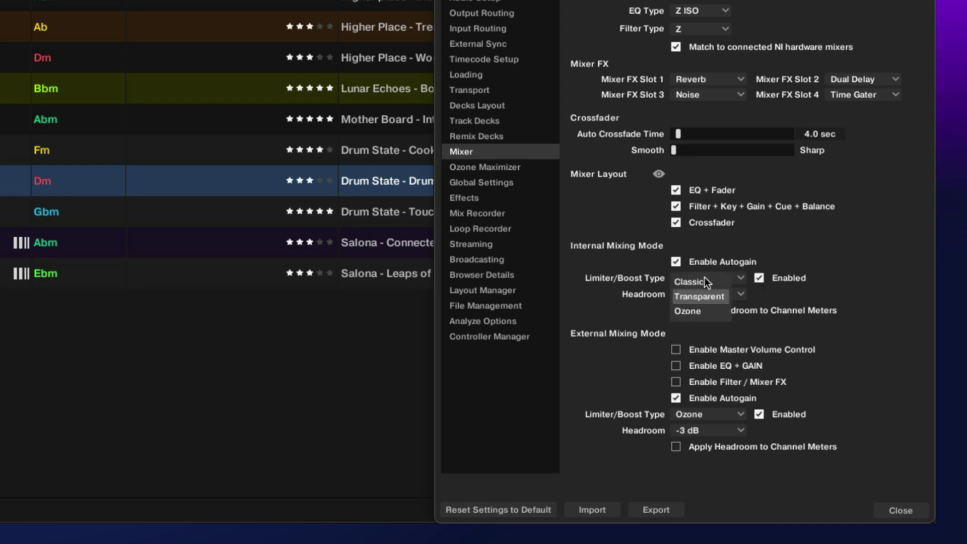
{"action": "left_click", "coordinate": [698, 296]}
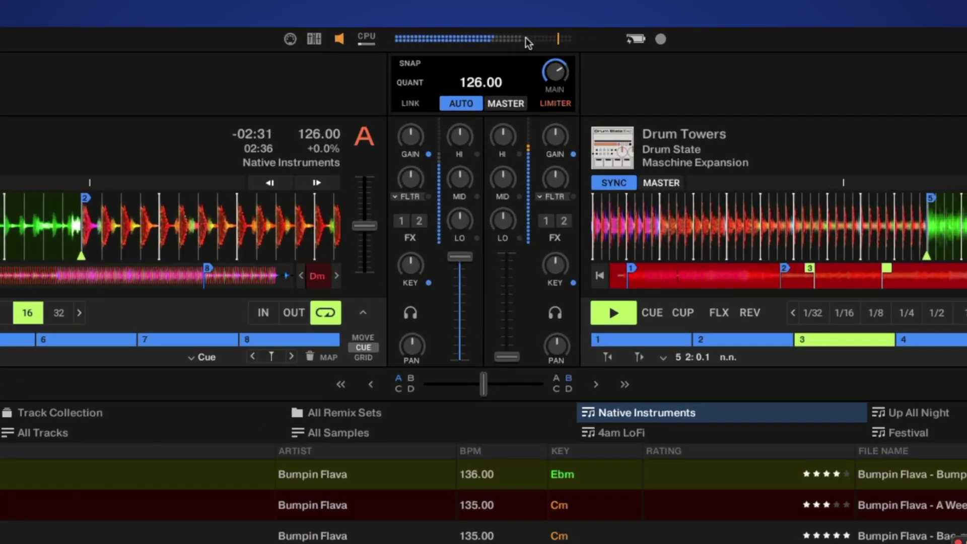
Assign deck A to FX units 1 and 2, then toggle the master LIMITER off and on
{"action": "left_click", "coordinate": [402, 221]}
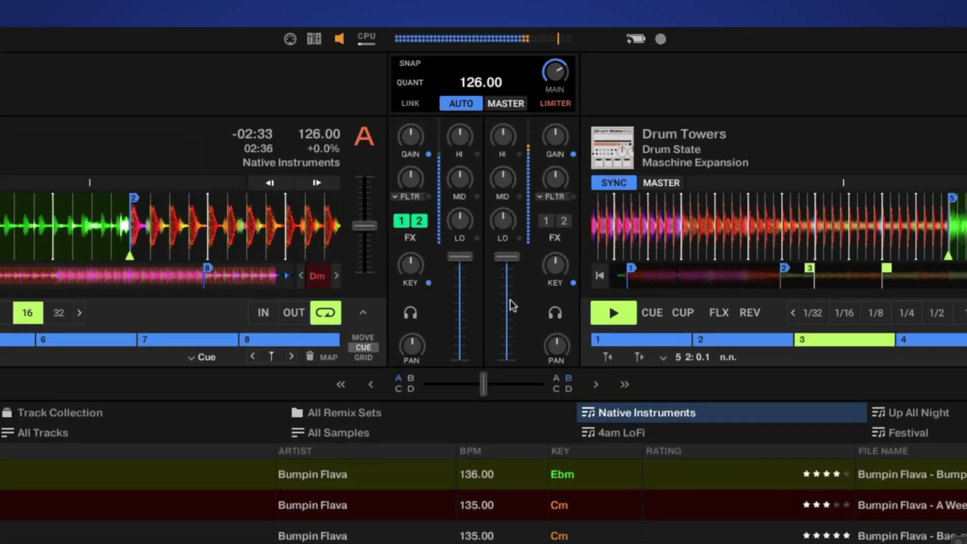
{"action": "left_click", "coordinate": [557, 103]}
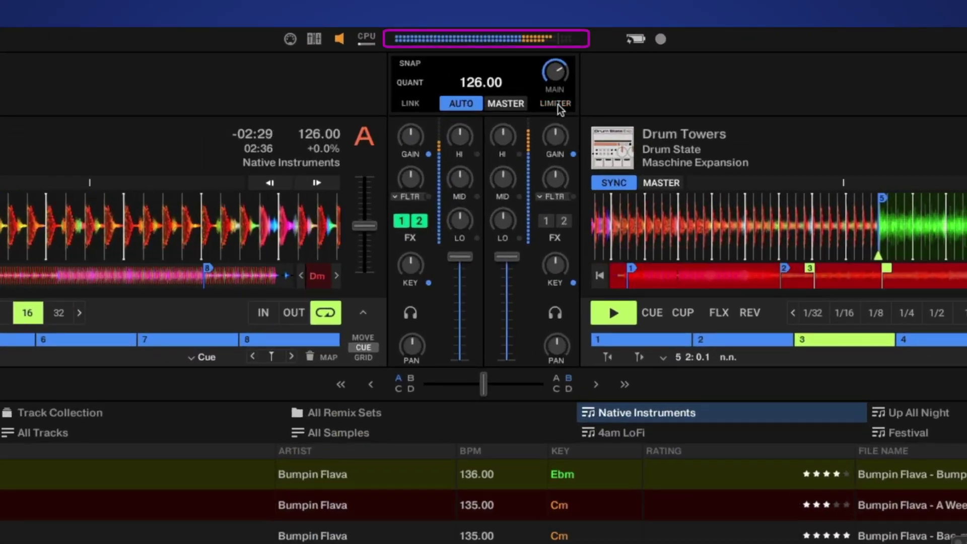
{"action": "left_click", "coordinate": [557, 105]}
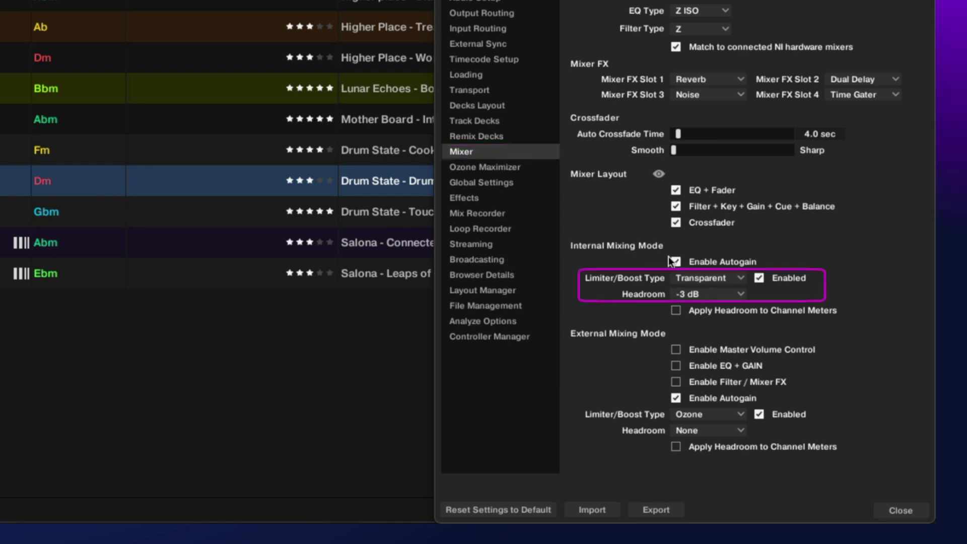
Set the limiter type to Ozone and internal headroom to -6 dB, then go to Ozone Maximizer
{"action": "left_click", "coordinate": [729, 278]}
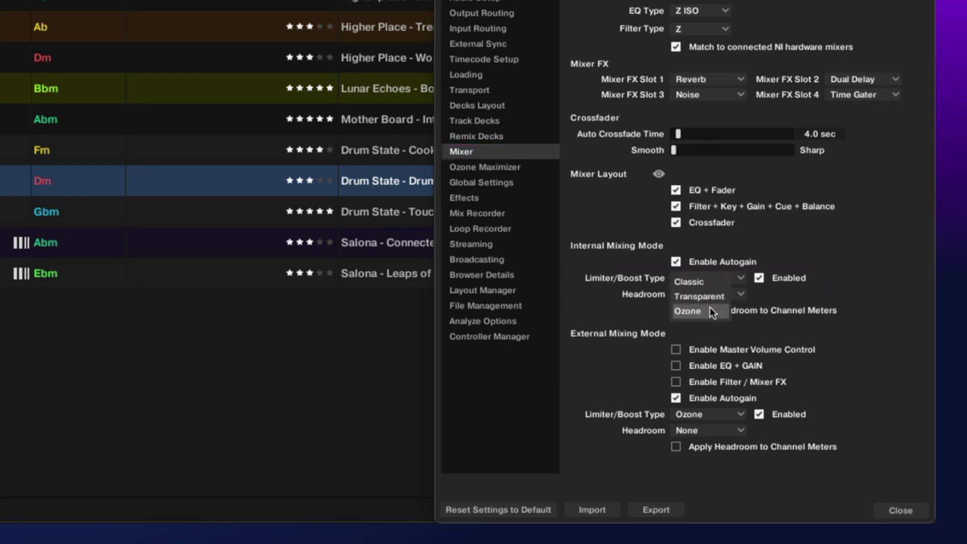
{"action": "left_click", "coordinate": [710, 308]}
{"action": "left_click", "coordinate": [731, 293]}
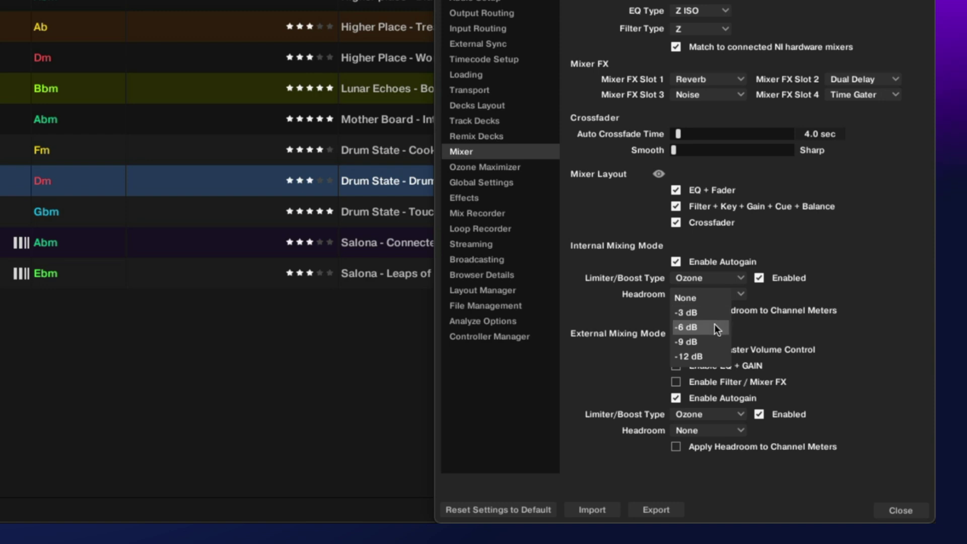
{"action": "left_click", "coordinate": [714, 325]}
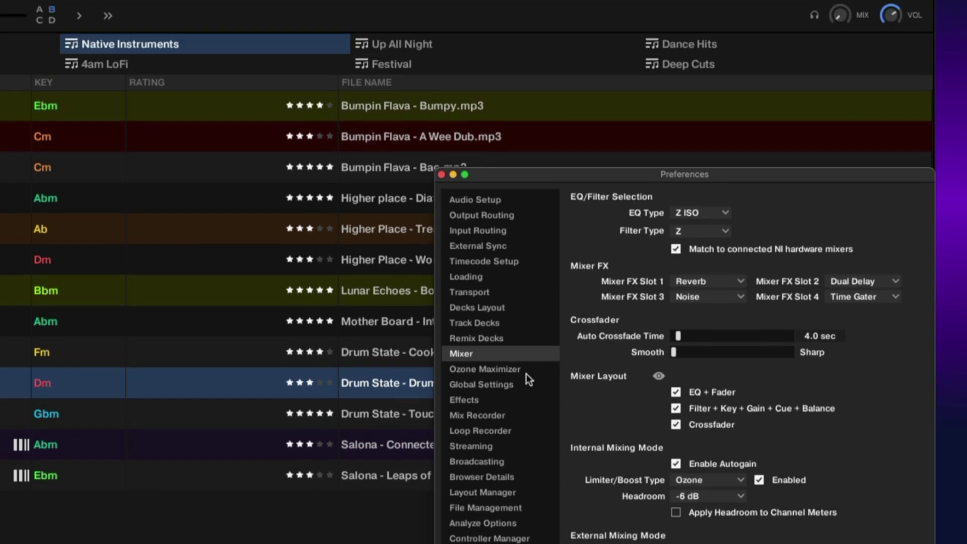
{"action": "left_click", "coordinate": [522, 408]}
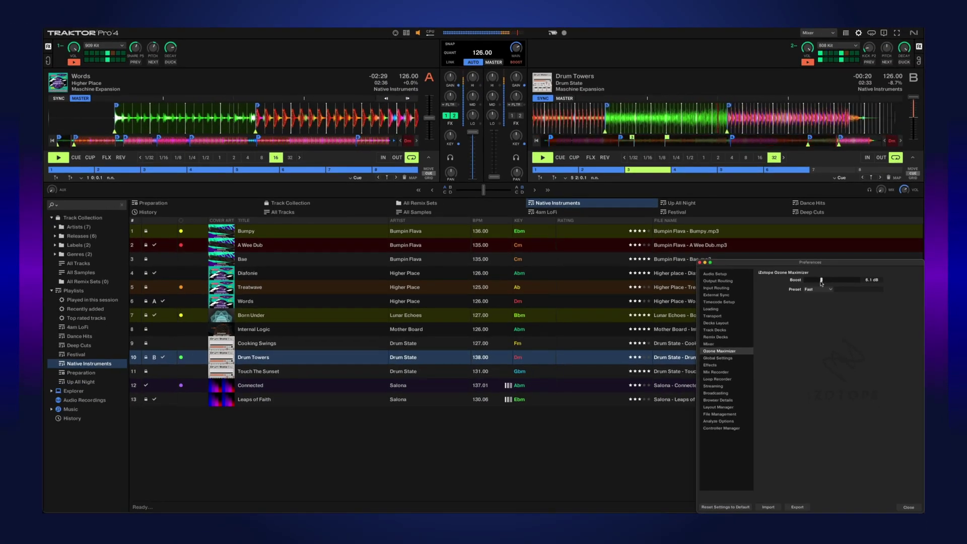
Drag the Ozone Maximizer Boost slider up to about 6 dB (6.1 dB)
{"action": "left_click_drag", "start_coordinate": [709, 259], "coordinate": [820, 283]}
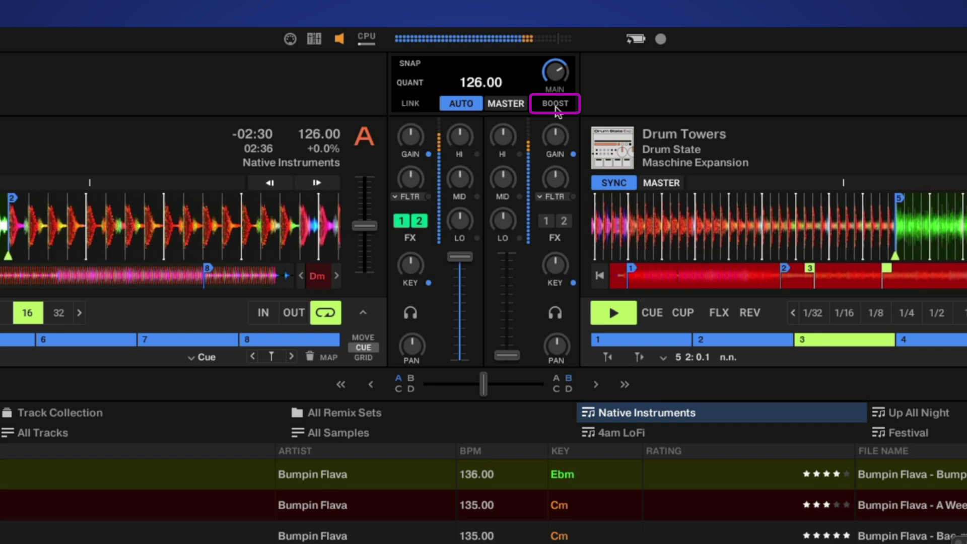
Turn on the BOOST button in the master panel
{"action": "left_click", "coordinate": [556, 103]}
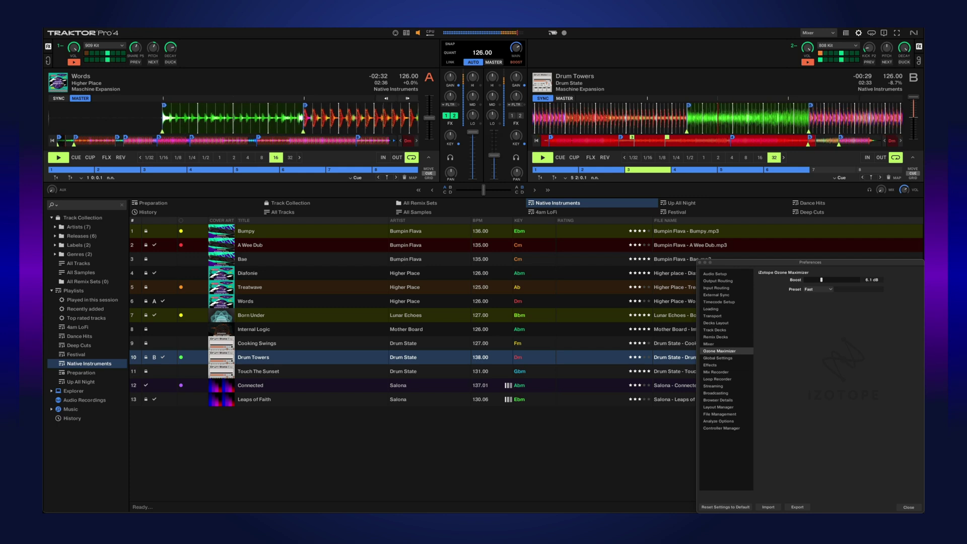
Pull deck B's channel fader fully down and keep the maximizer preset on Fast
{"action": "left_click_drag", "start_coordinate": [495, 134], "coordinate": [495, 168]}
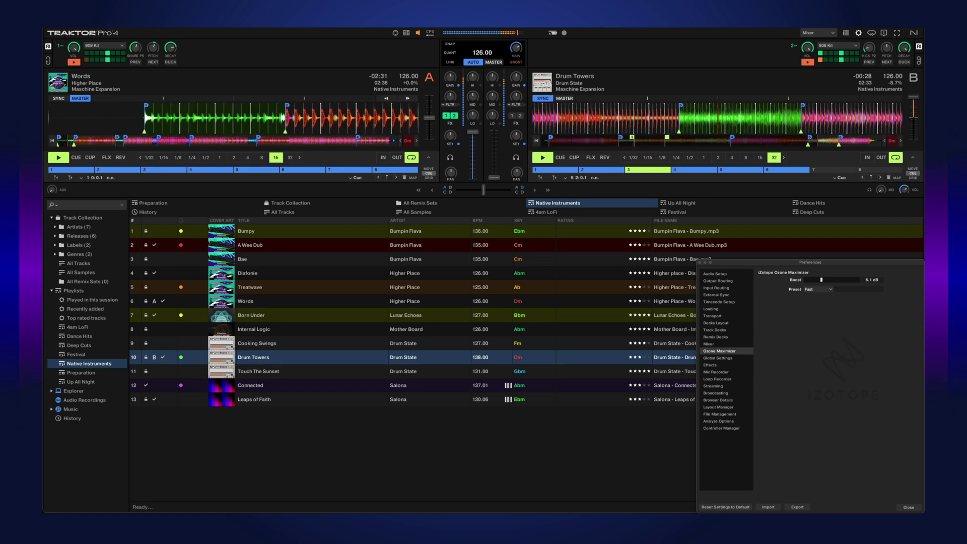
{"action": "left_click", "coordinate": [822, 289]}
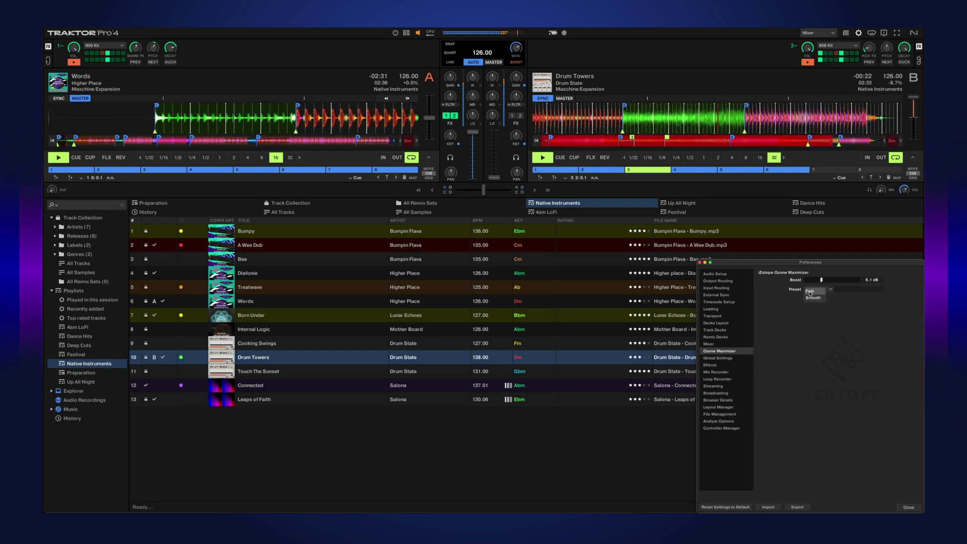
{"action": "left_click", "coordinate": [809, 291]}
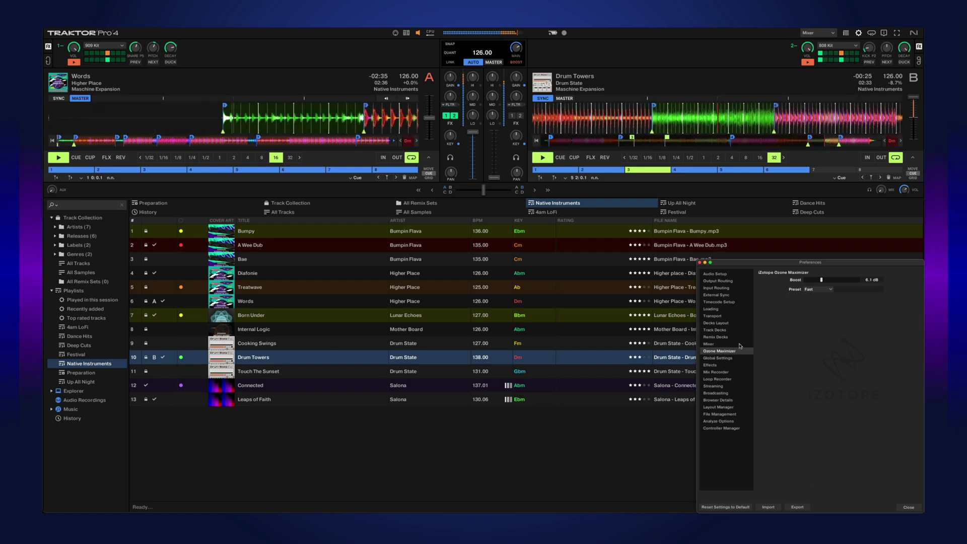
{"action": "left_click", "coordinate": [713, 344]}
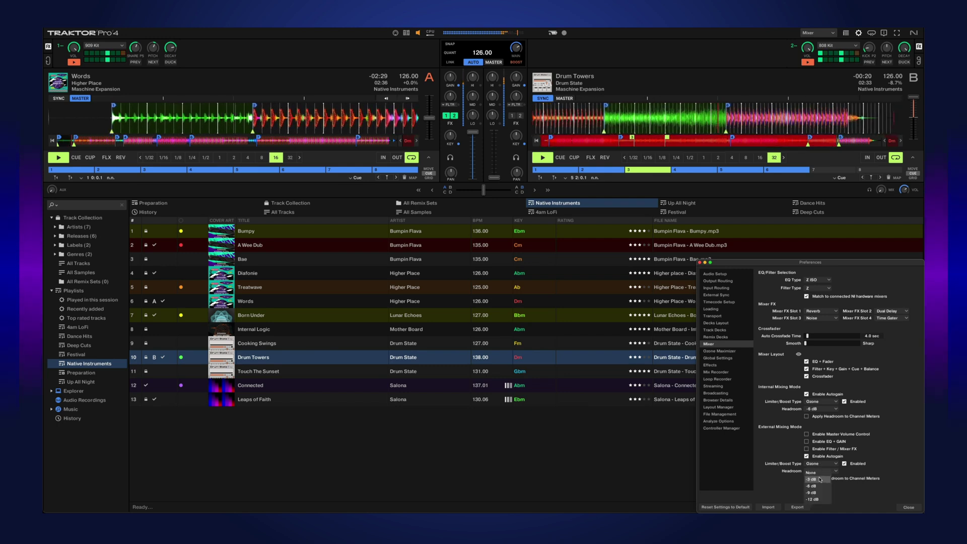
Return to the Ozone Maximizer preferences page
{"action": "left_click", "coordinate": [721, 351]}
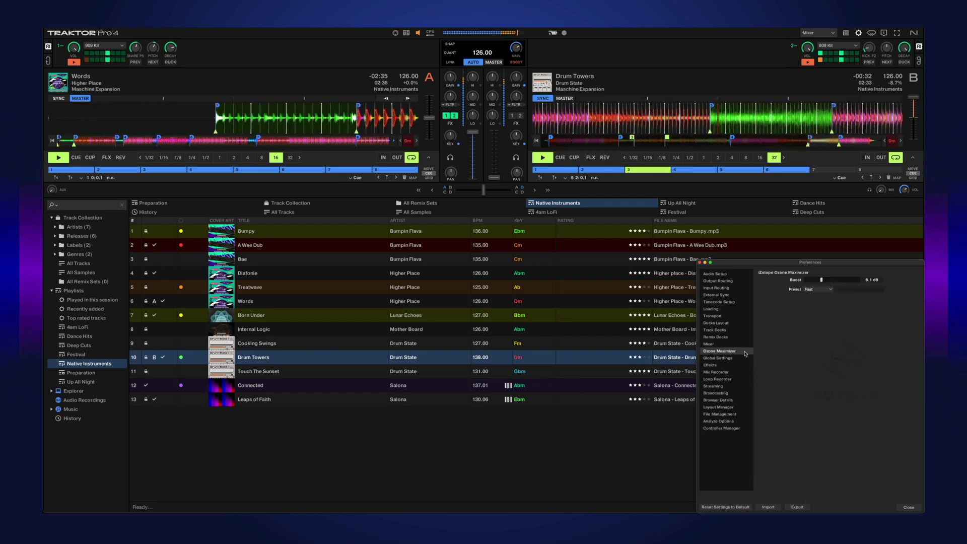